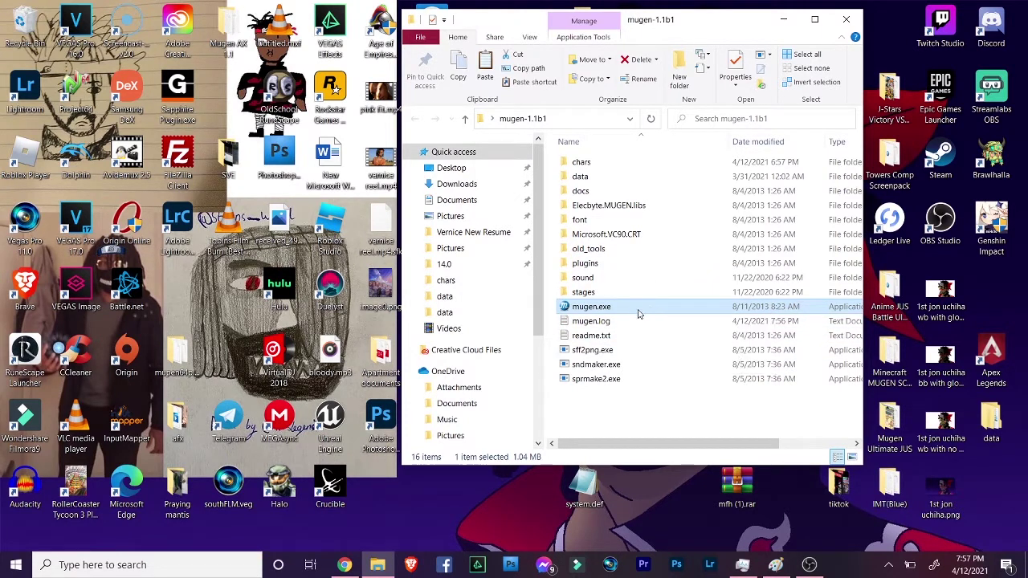
Launch mugen.exe from the mugen-1.1b1 folder and enter Watch mode.
double_click(639, 309)
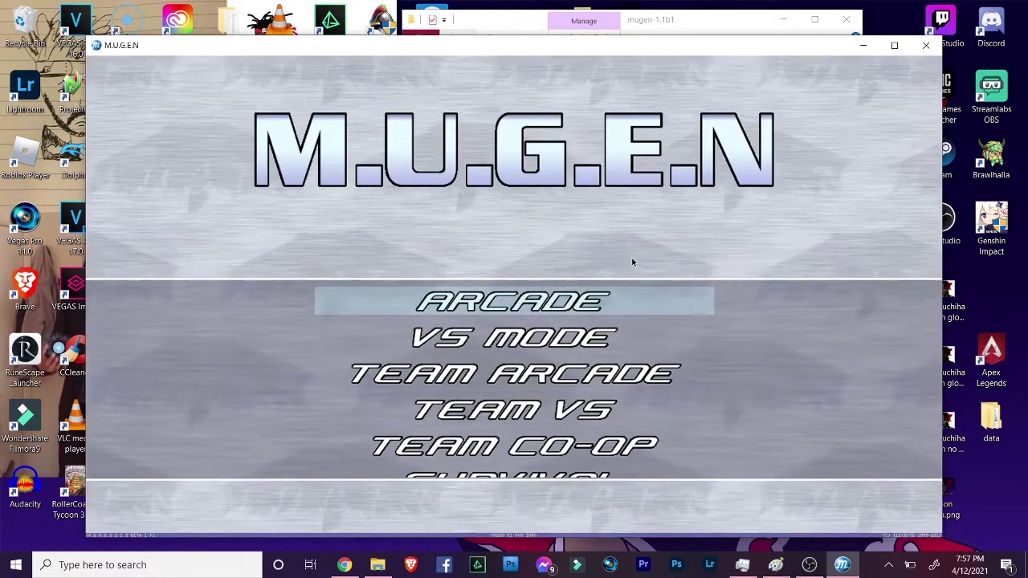
key(Up)
key(Up)
key(Up)
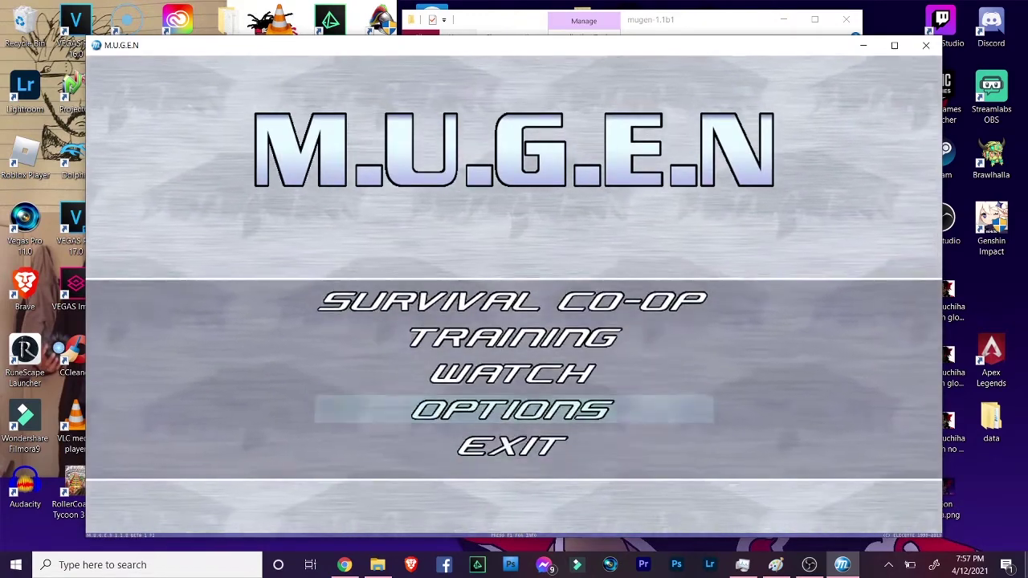
key(Return)
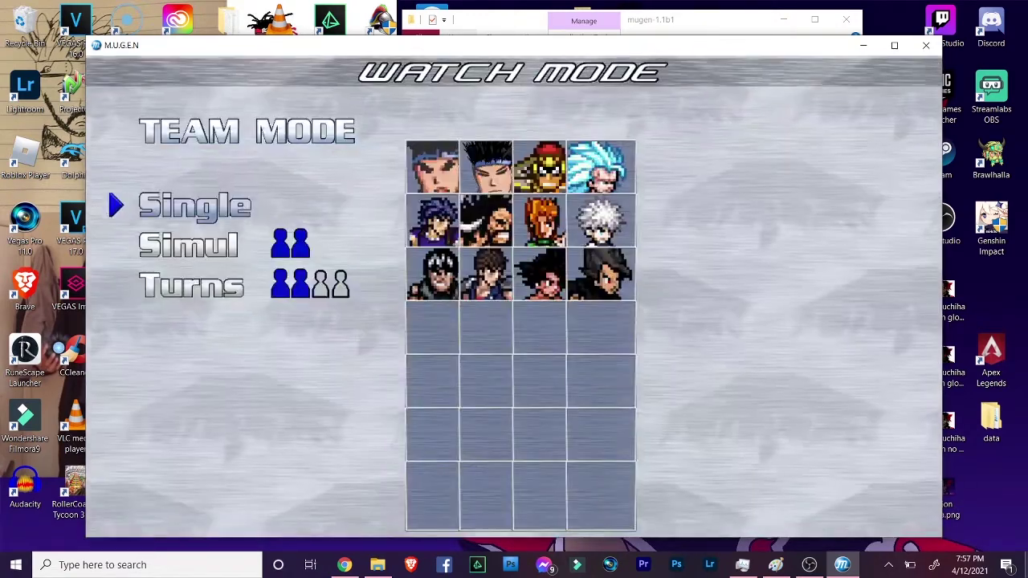
Set the first side's team mode to Single and choose Ghost as its fighter.
key(Return)
key(Right)
key(Right)
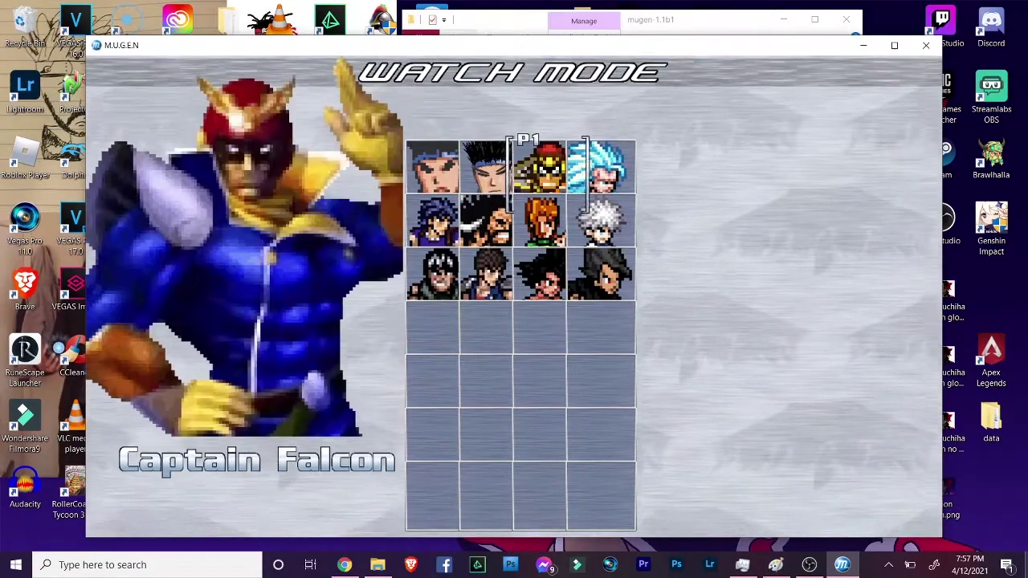
key(Down)
key(Down)
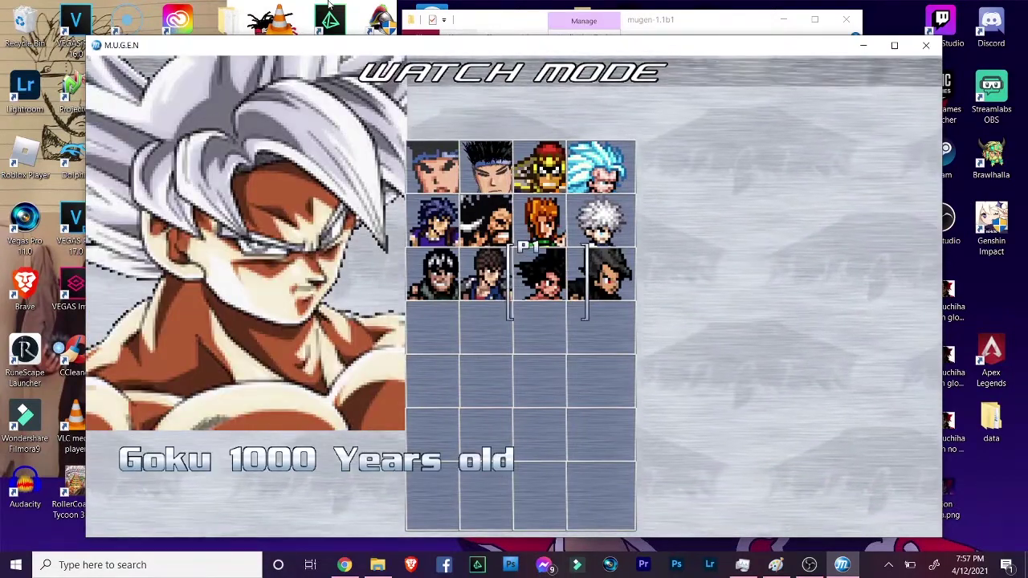
key(Right)
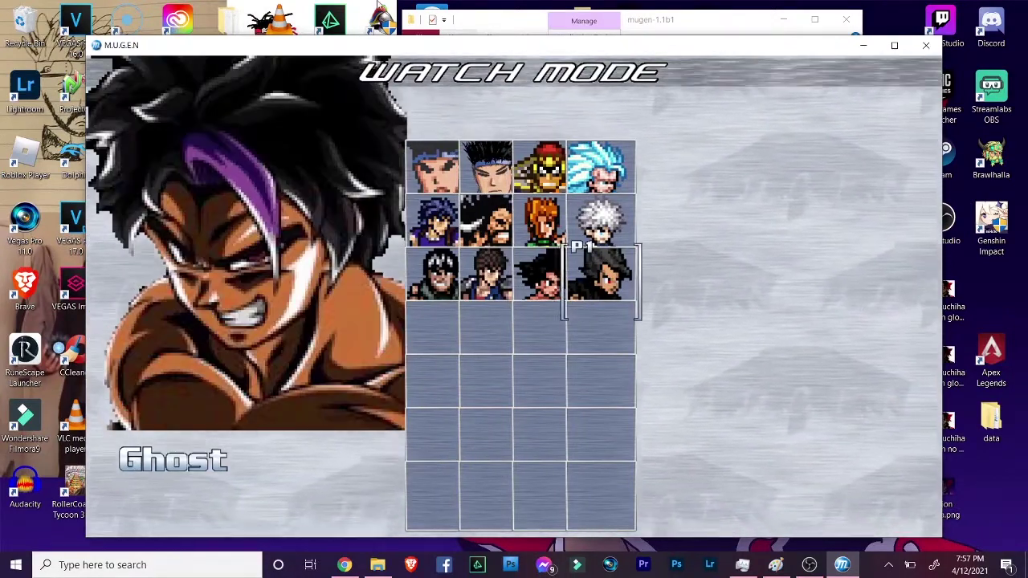
key(Return)
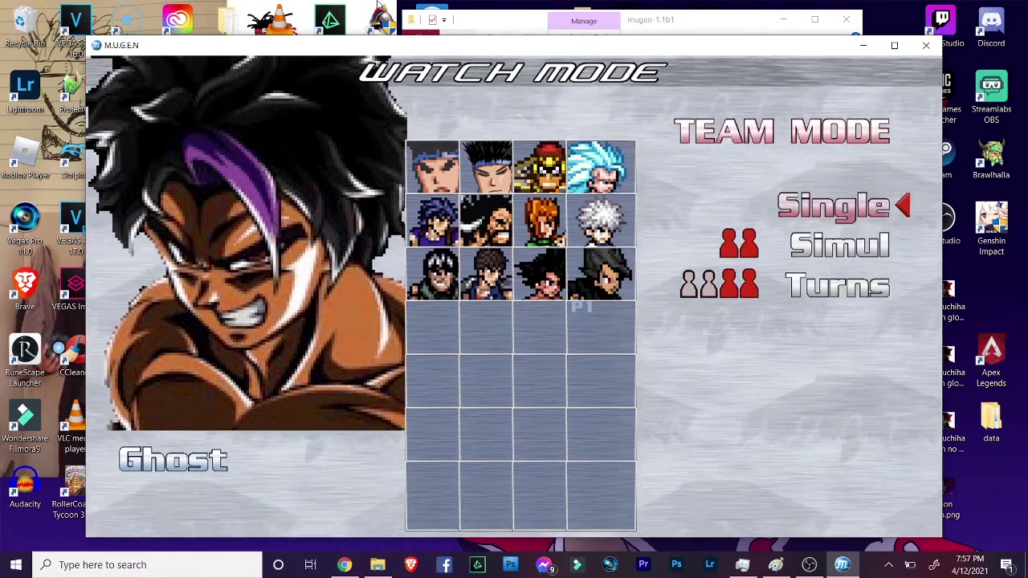
Start the match against a single Kung Fu Man on a random stage, and dismiss the error report.
key(Return)
key(Return)
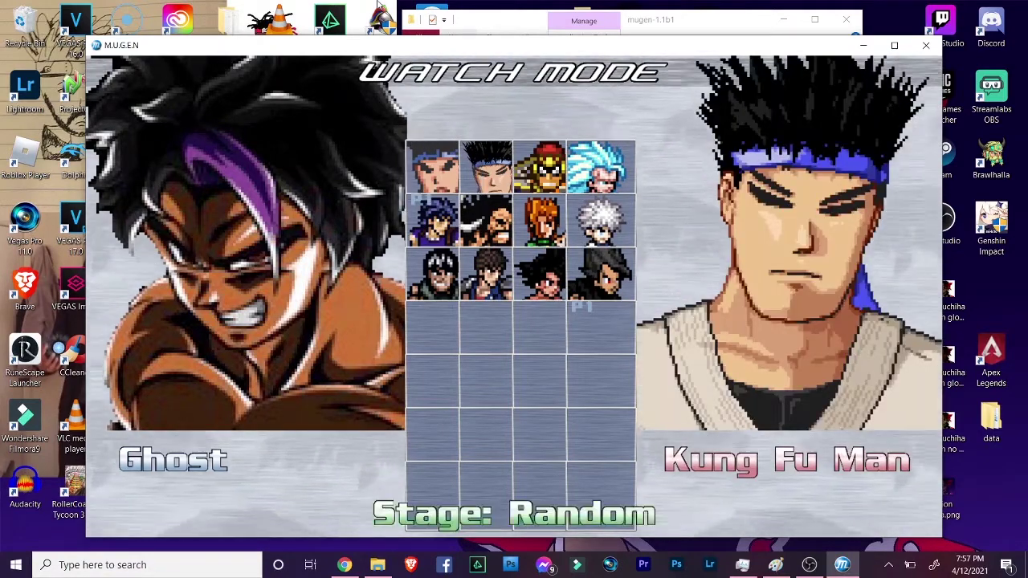
key(Return)
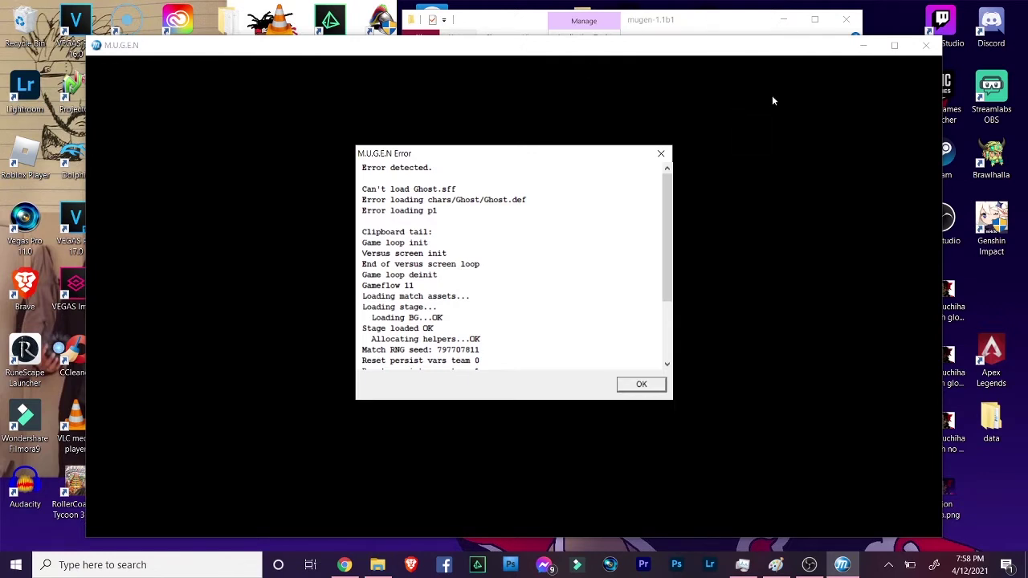
click(661, 154)
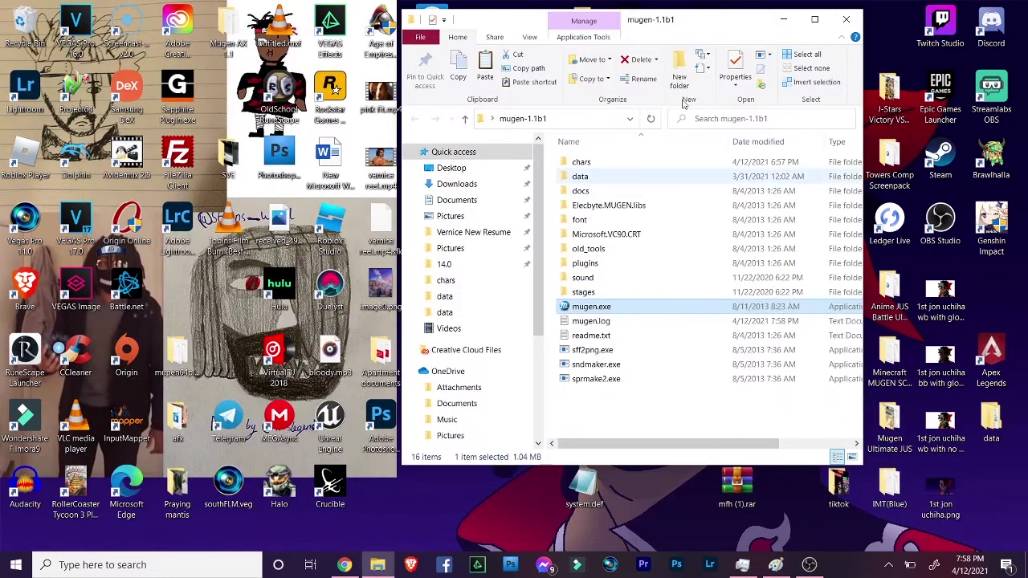
Switch to the MUGEN Archive site in Chrome and search its downloads for the keyword 4gb.
drag(640, 28, 703, 27)
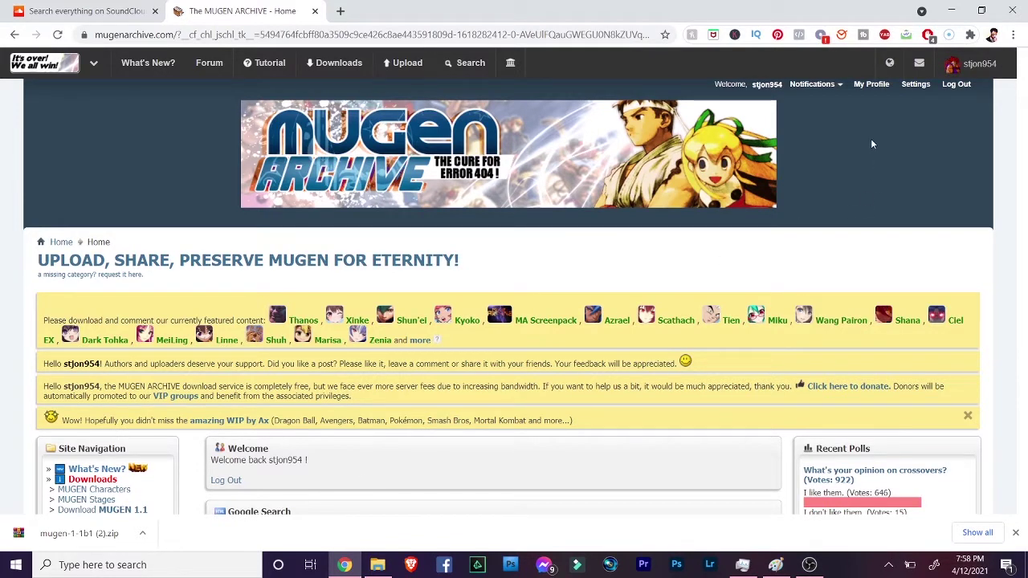
scroll(786, 219, down, 2)
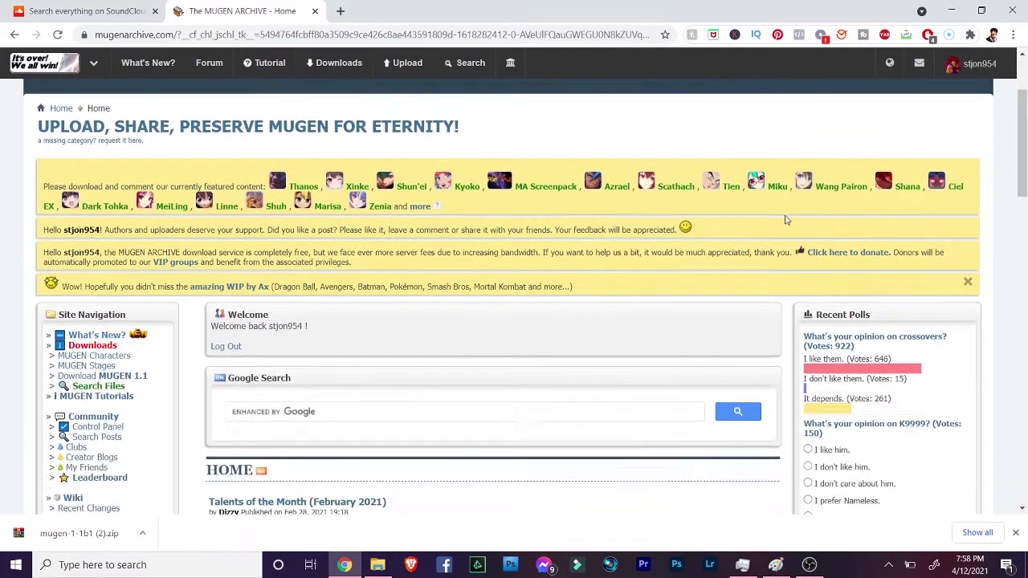
scroll(786, 219, up, 2)
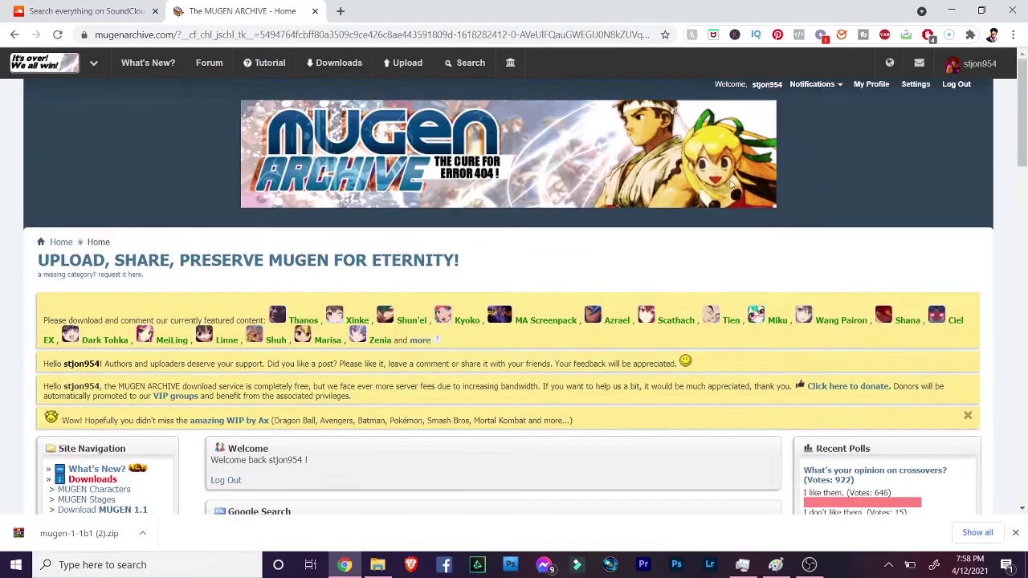
click(462, 66)
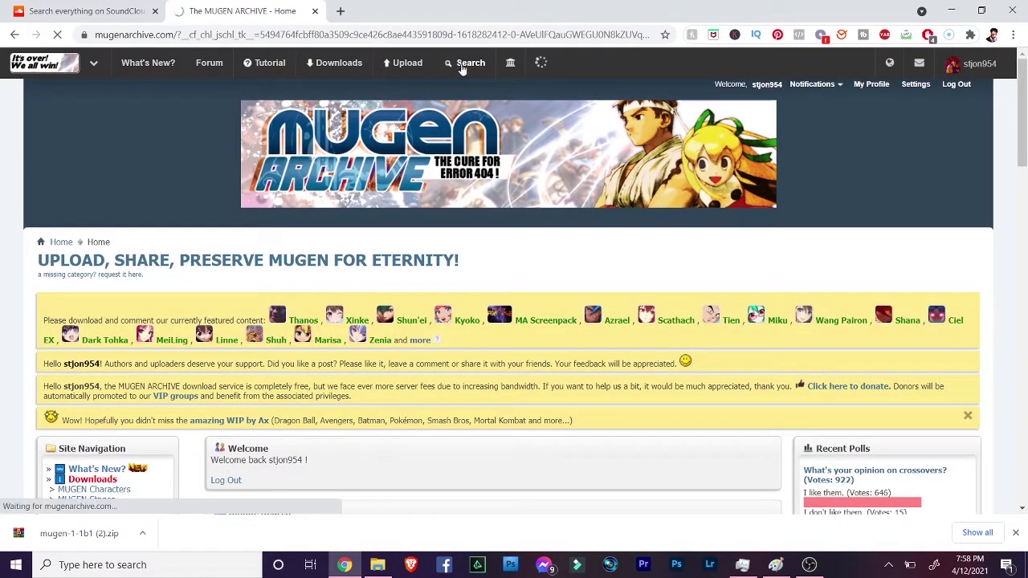
scroll(439, 239, down, 1)
scroll(439, 238, down, 5)
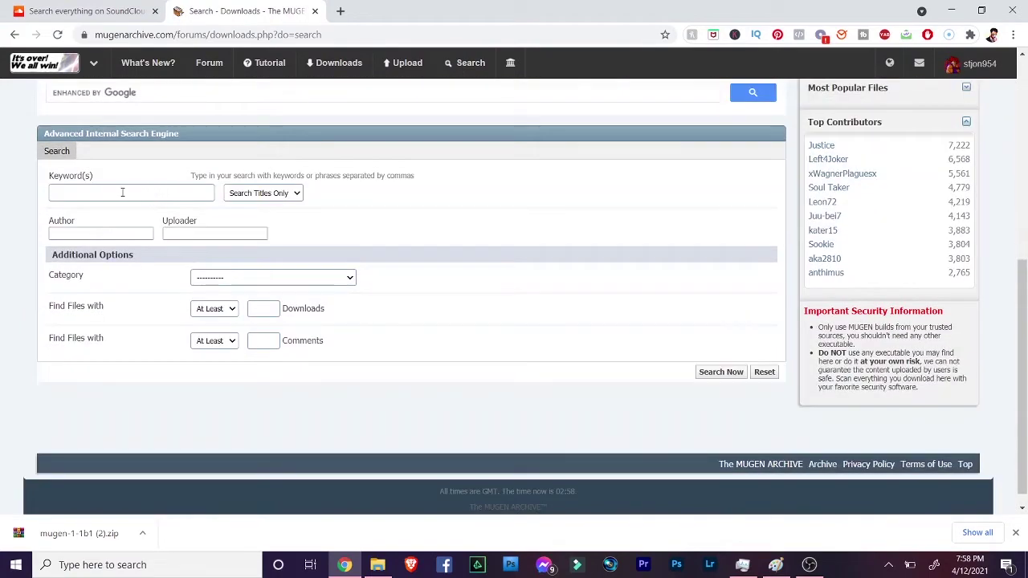
scroll(123, 191, up, 1)
click(134, 259)
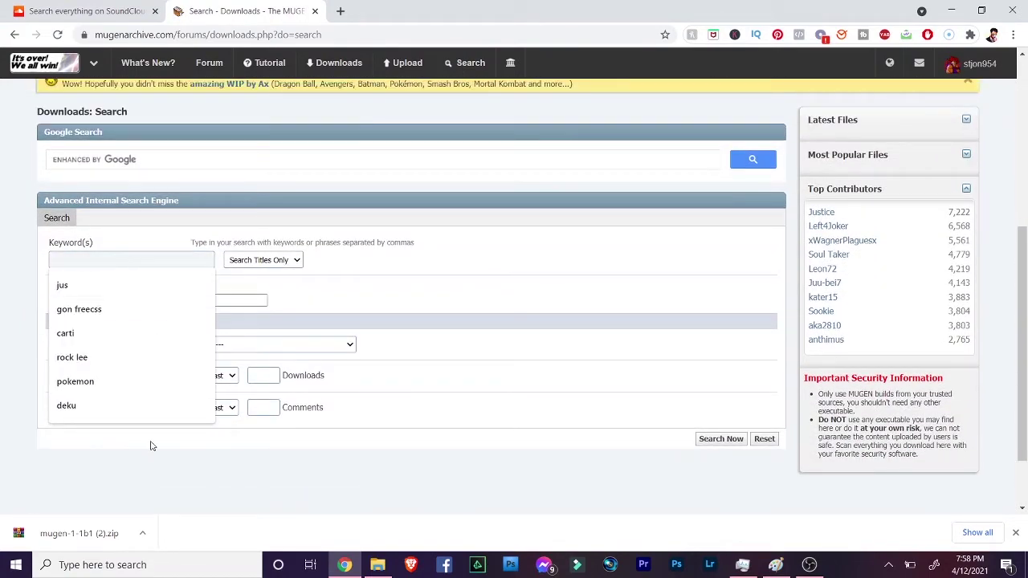
text(4gb)
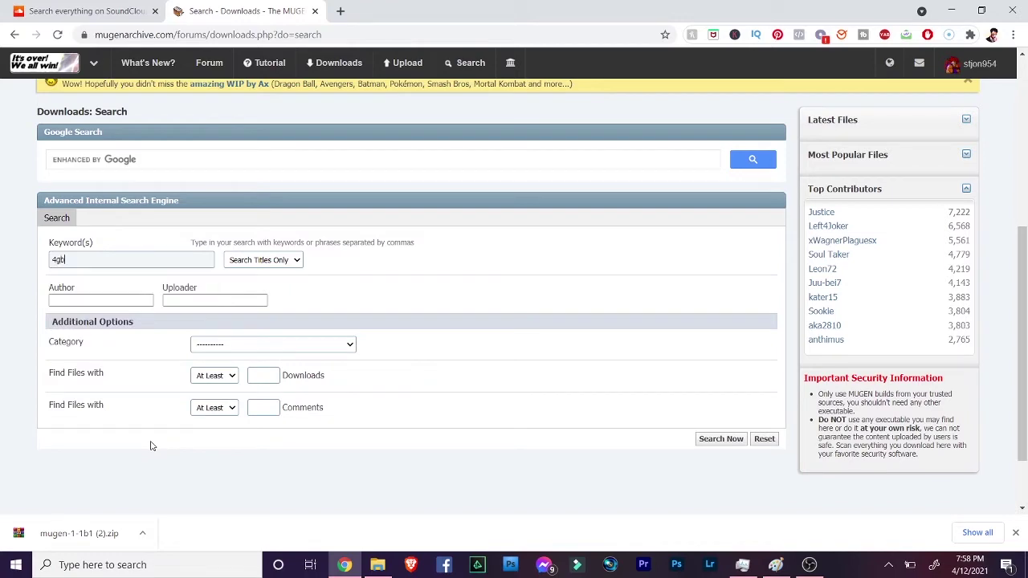
click(710, 442)
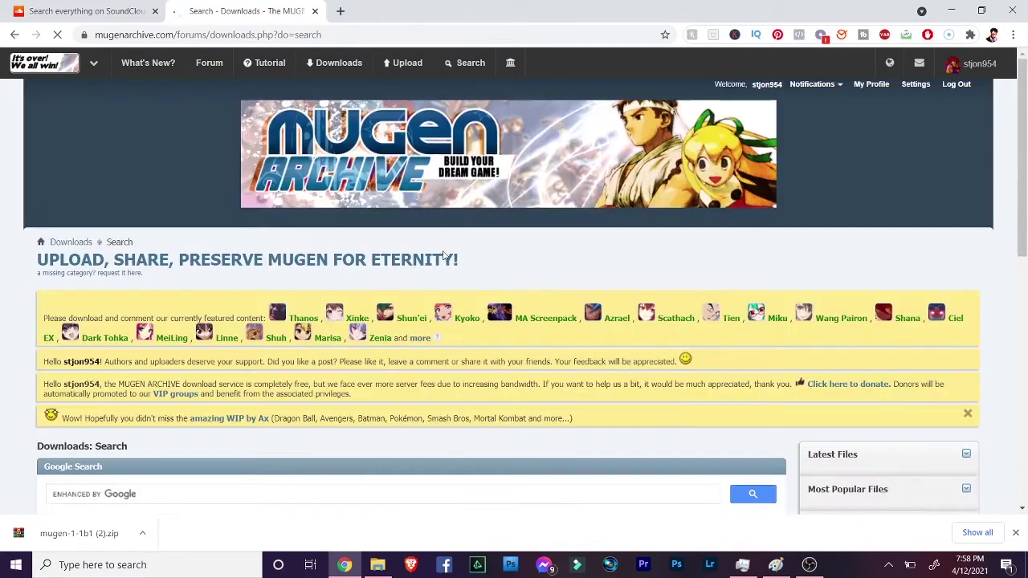
Open the MUGEN 1.1 4GB hack download page and examine what its description says about the memory limit.
scroll(384, 210, down, 4)
scroll(357, 216, down, 3)
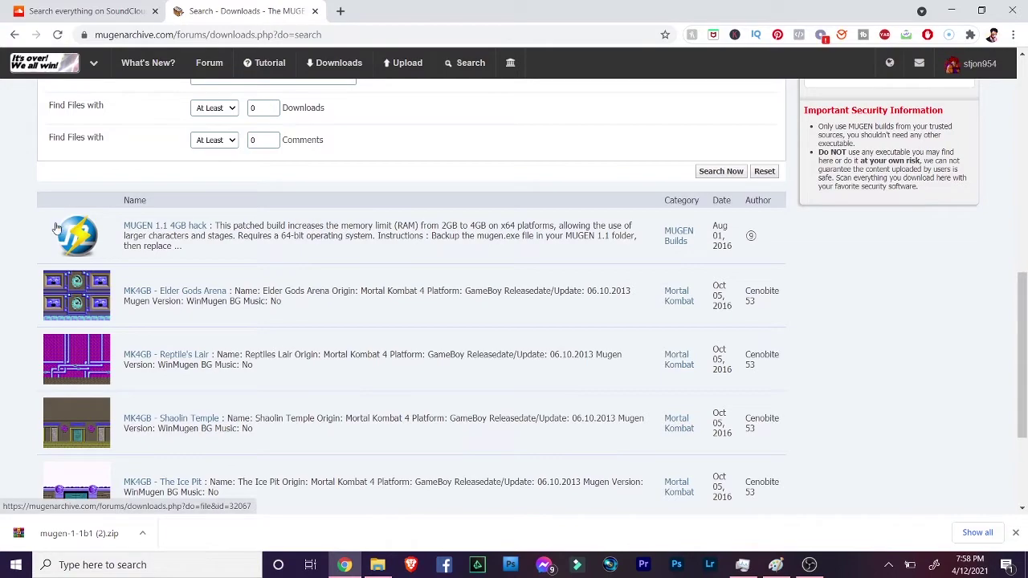
click(151, 228)
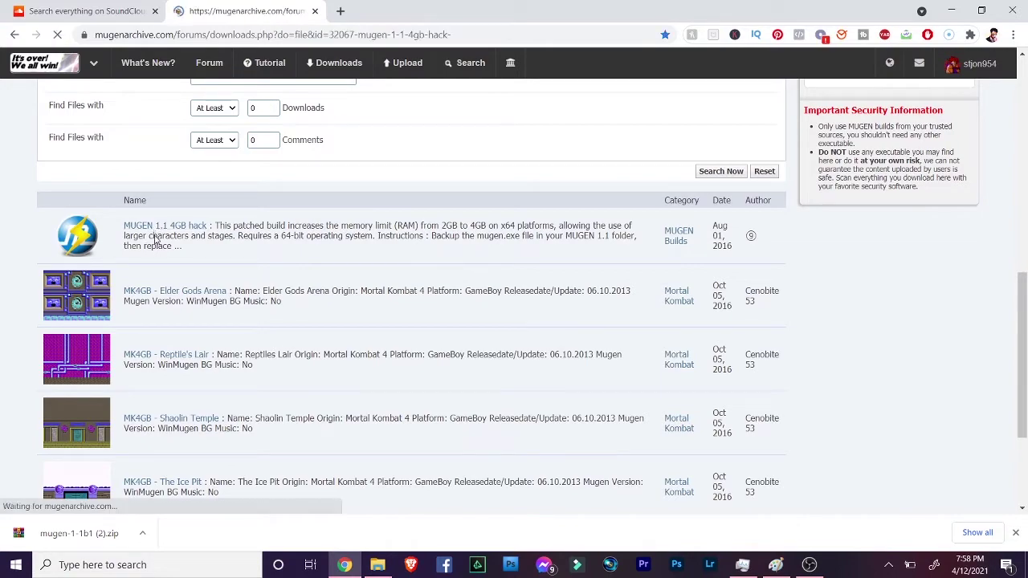
scroll(309, 254, down, 6)
scroll(309, 255, up, 2)
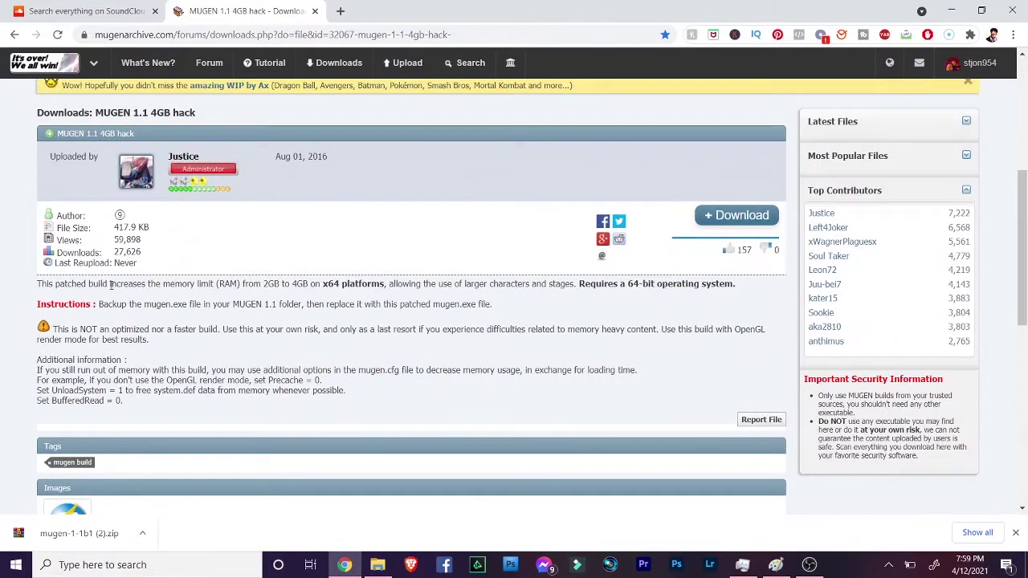
drag(123, 282, 308, 285)
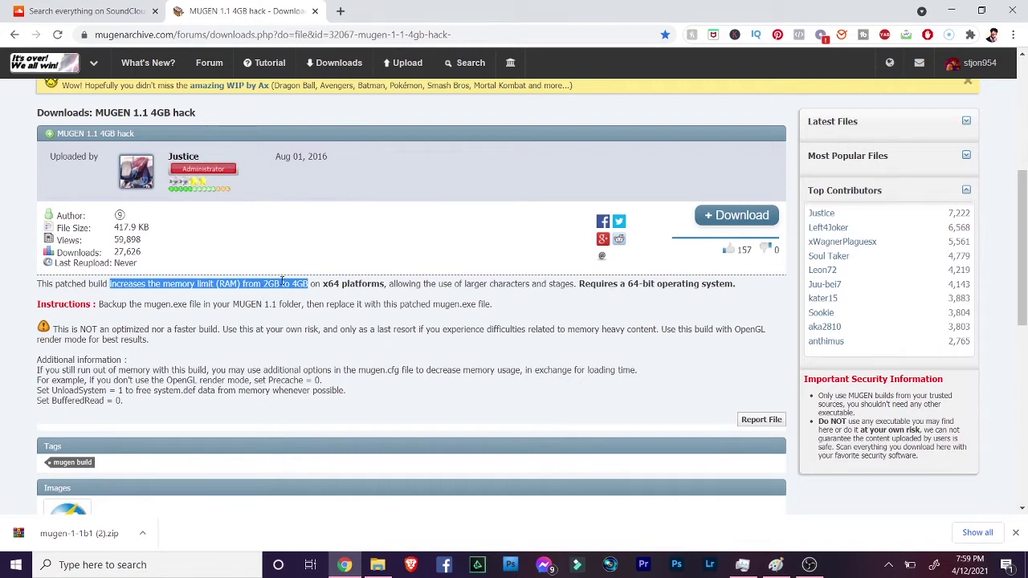
drag(281, 281, 311, 283)
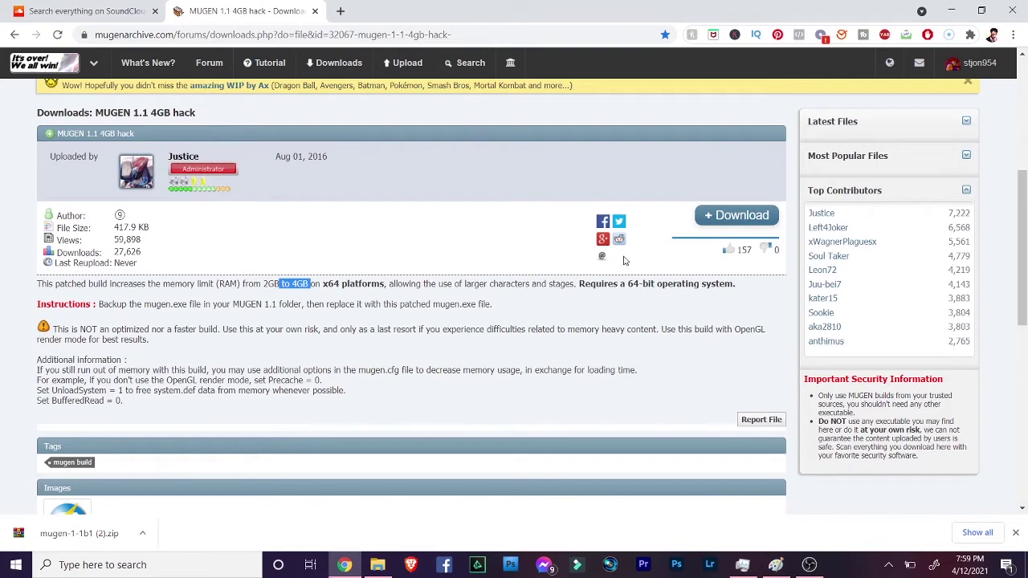
scroll(615, 259, down, 1)
scroll(616, 259, up, 1)
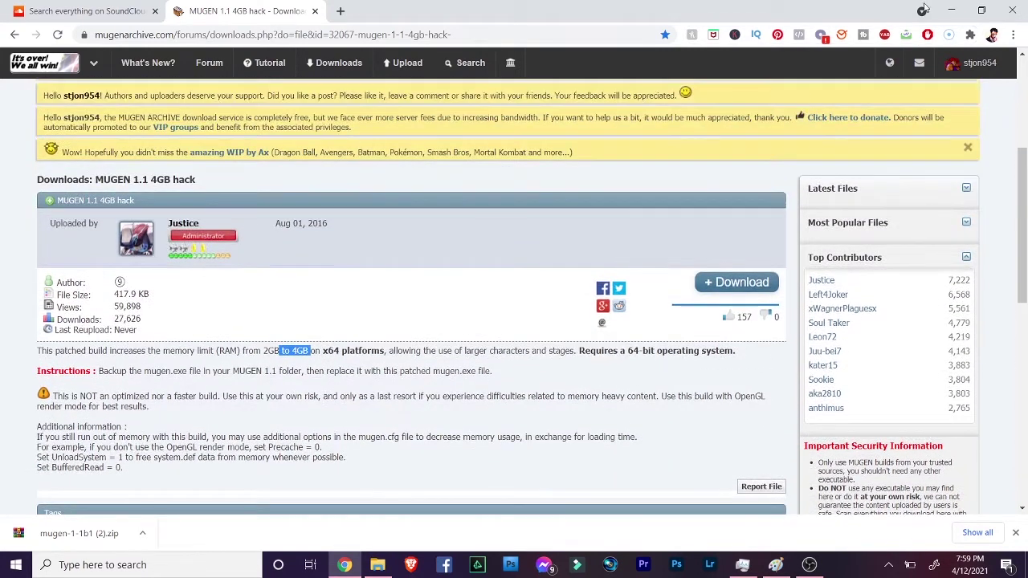
Return to the desktop and open 4GBpatch.rar in WinRAR side by side with the mugen-1.1b1 folder window.
click(951, 12)
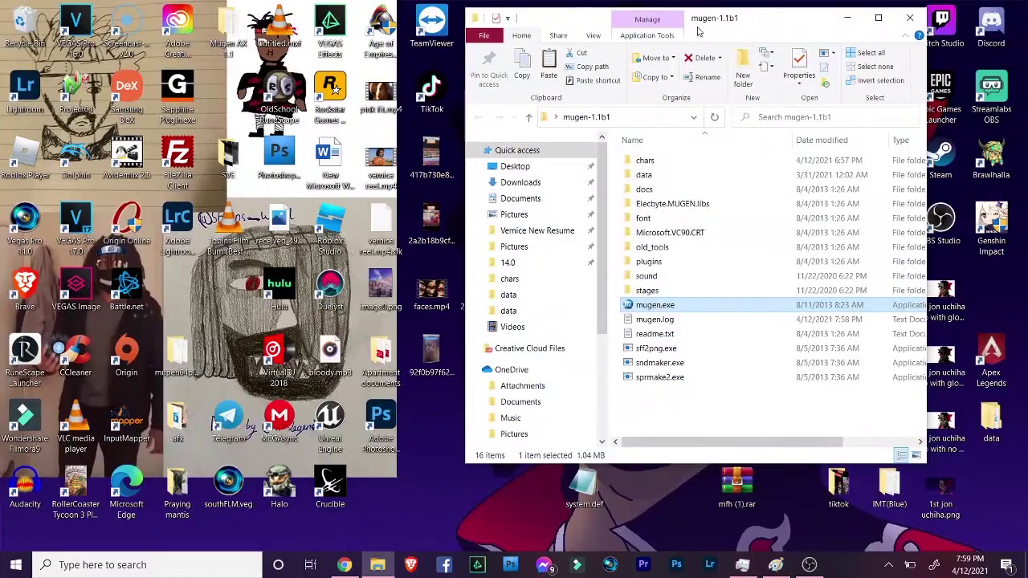
drag(699, 30, 259, 37)
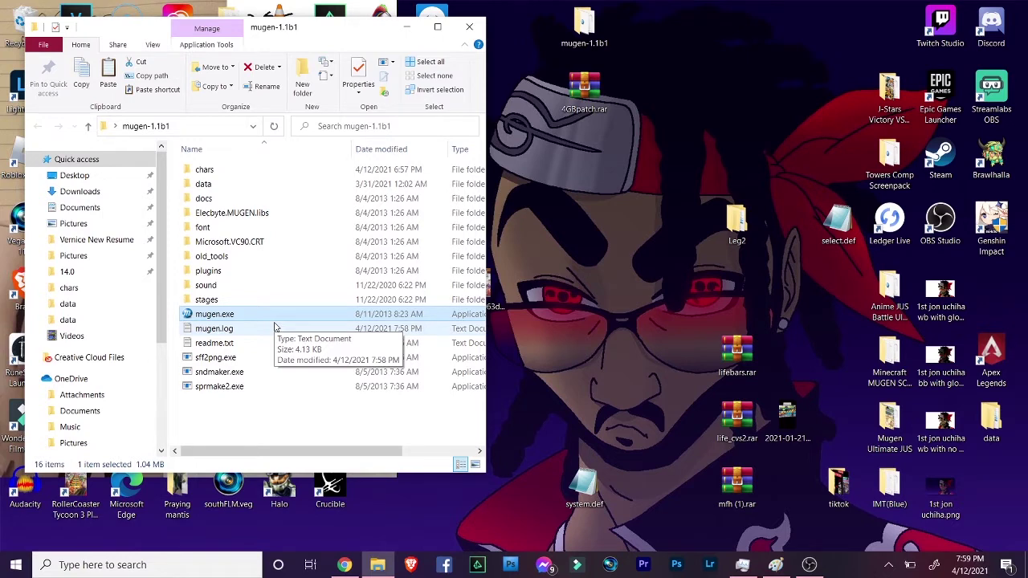
drag(585, 92, 635, 100)
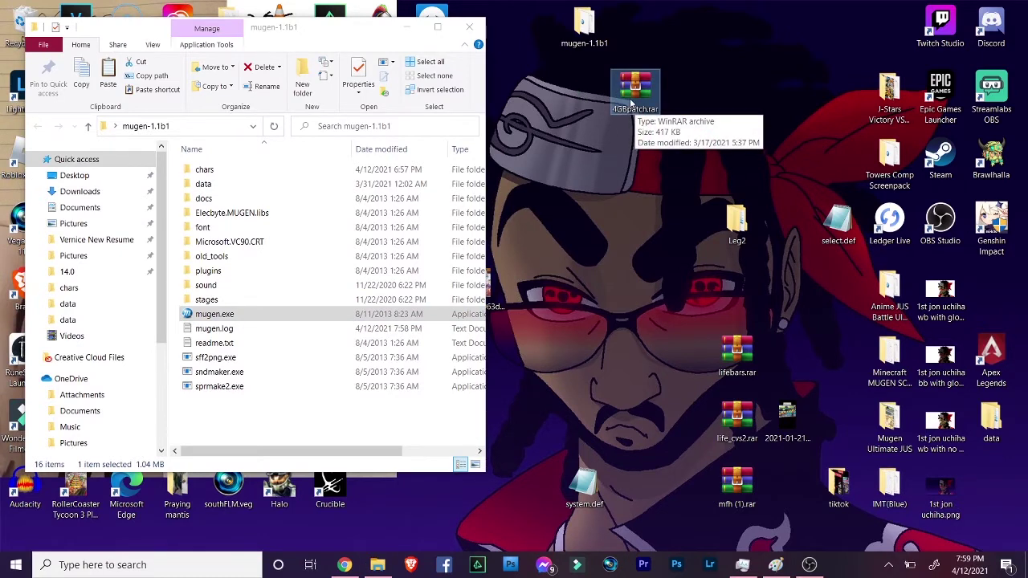
double_click(634, 102)
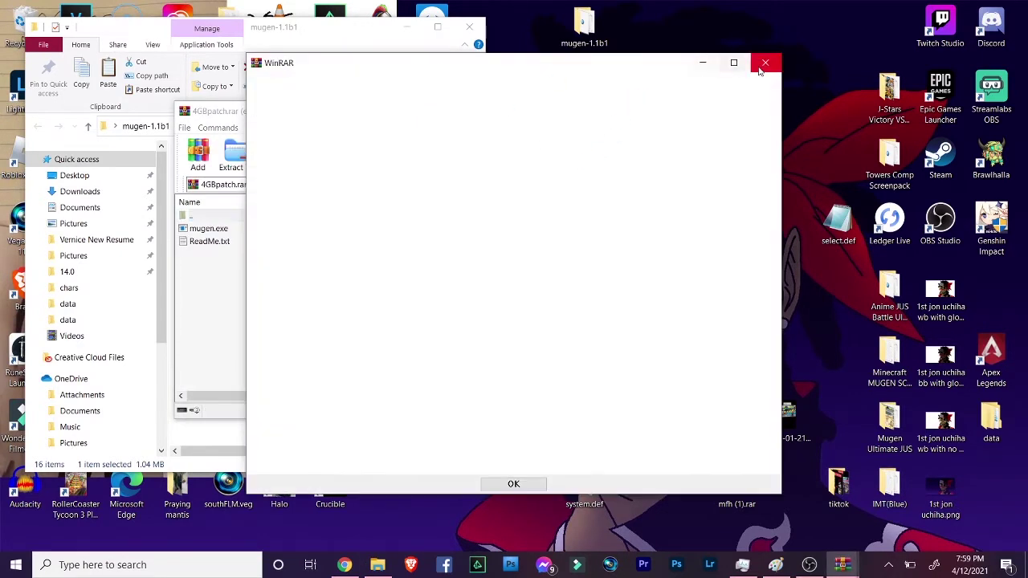
click(763, 69)
drag(377, 109, 773, 83)
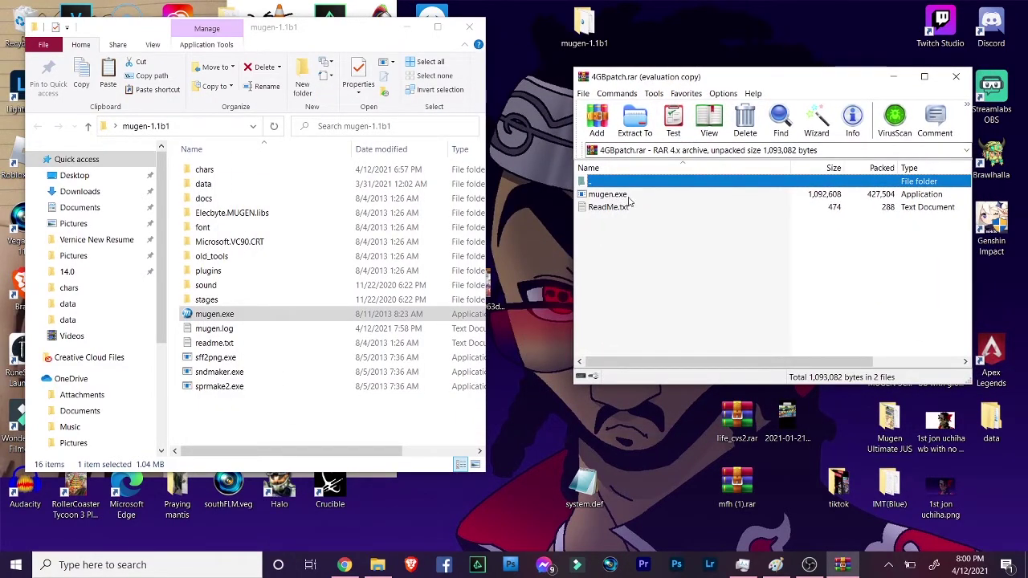
Copy the patched mugen.exe from the archive into the mugen-1.1b1 folder, replacing the existing file, and close the archive.
drag(630, 200, 640, 196)
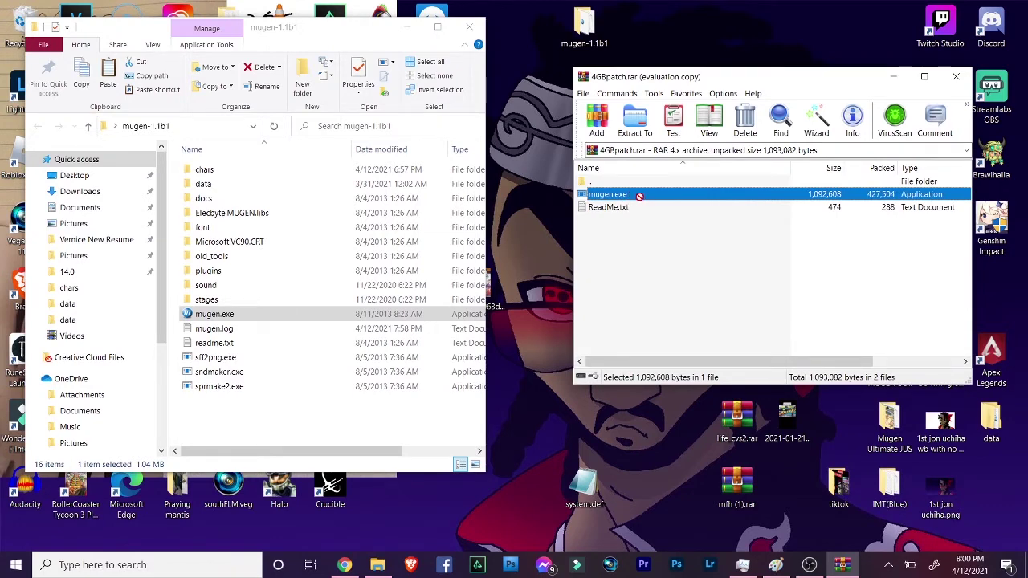
drag(639, 196, 247, 423)
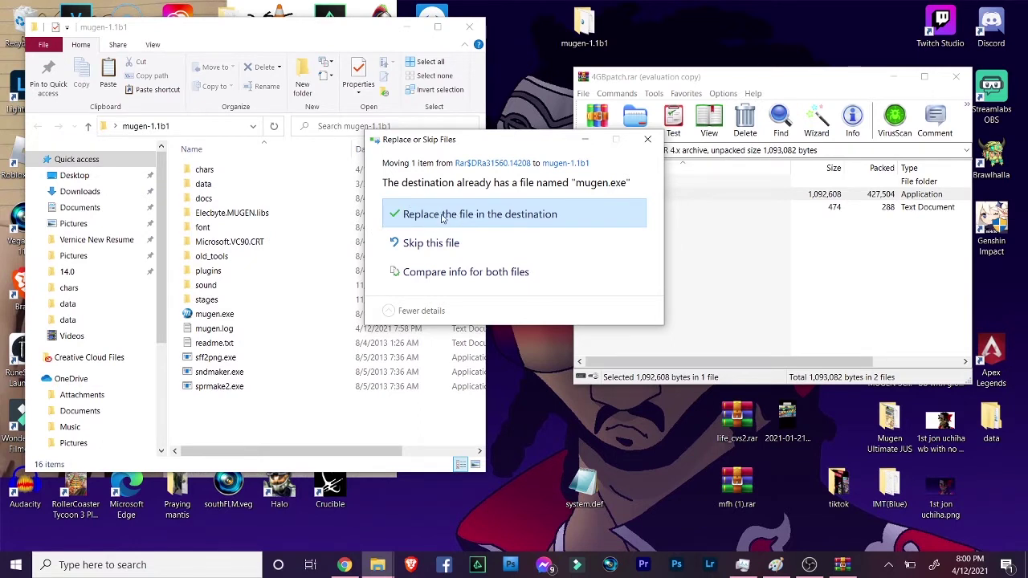
click(458, 215)
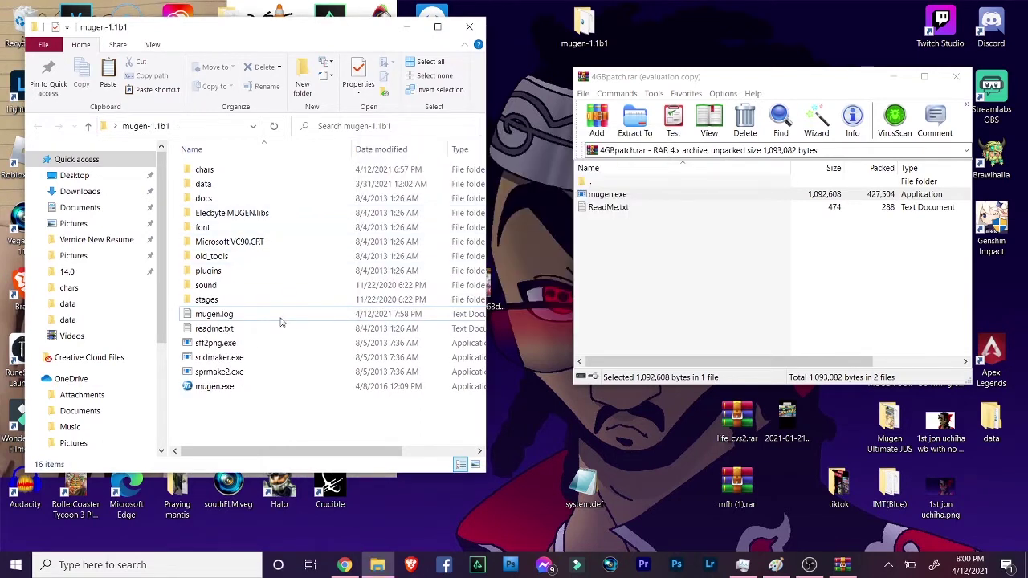
click(229, 318)
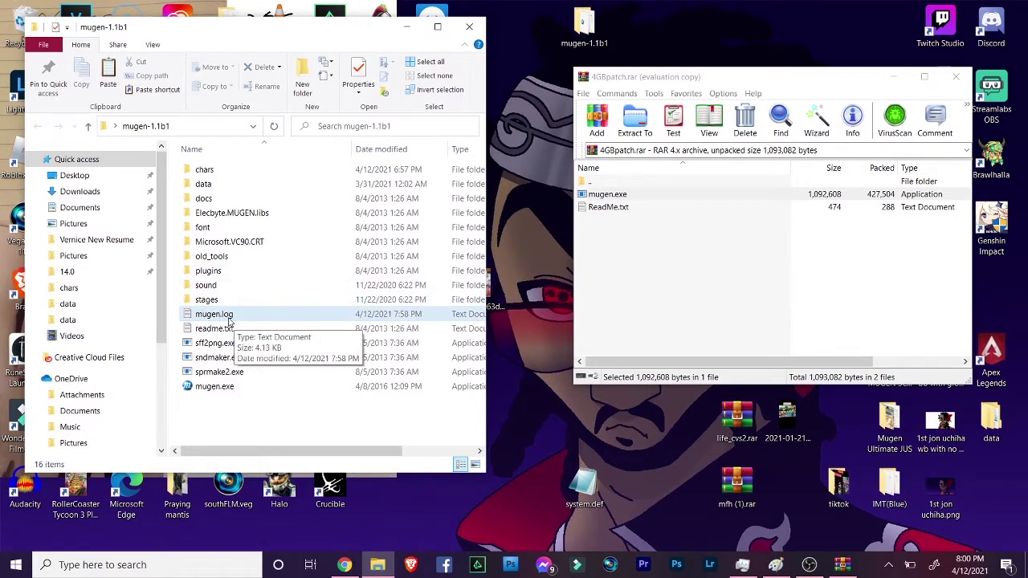
click(956, 78)
Launch the patched mugen.exe from the mugen-1.1b1 folder.
drag(270, 35, 714, 73)
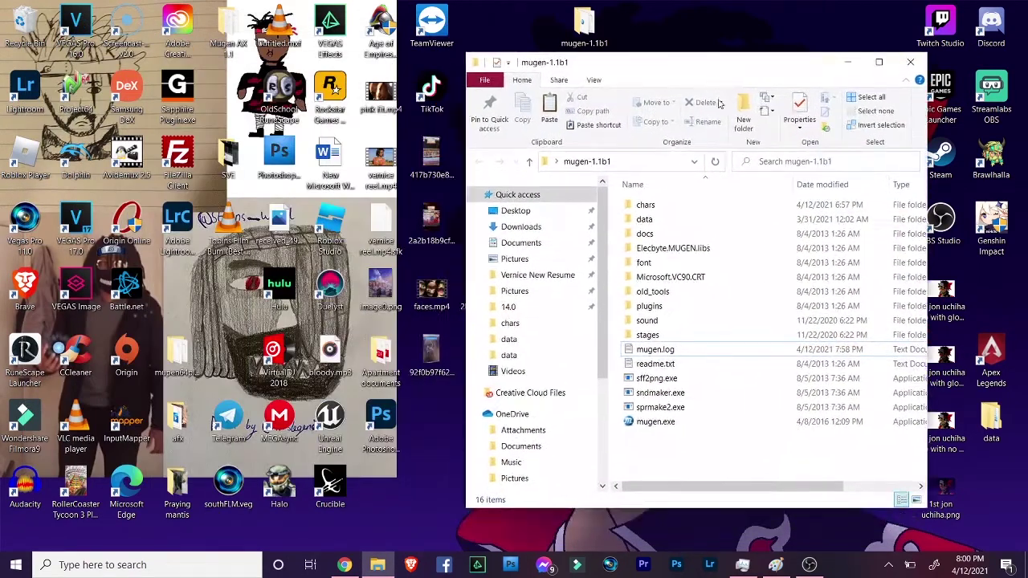
click(673, 421)
double_click(674, 421)
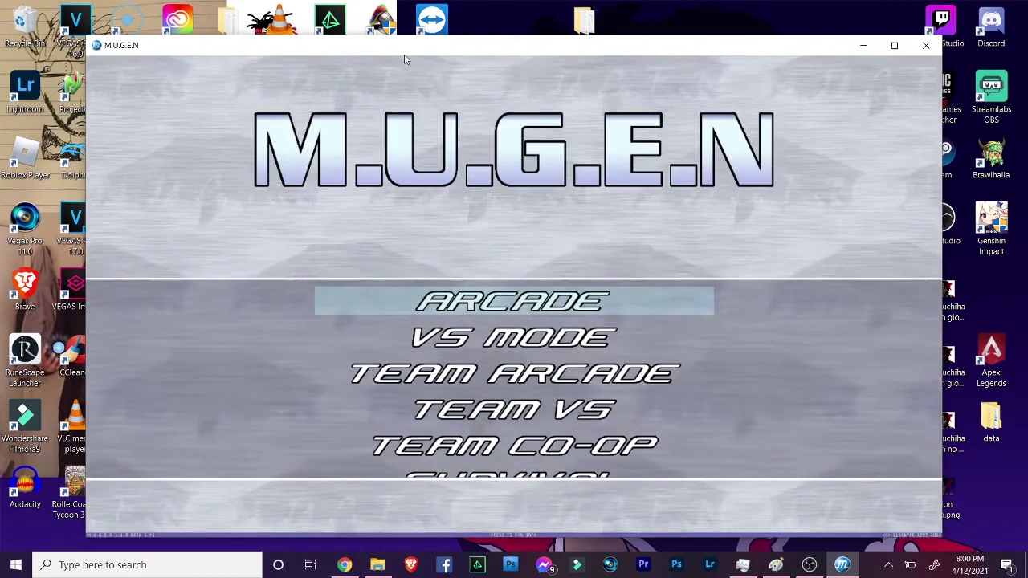
Reposition the M.U.G.E.N window slightly higher on the desktop and enter Watch mode from the title menu.
drag(407, 57, 398, 42)
key(Up)
key(Up)
key(Up)
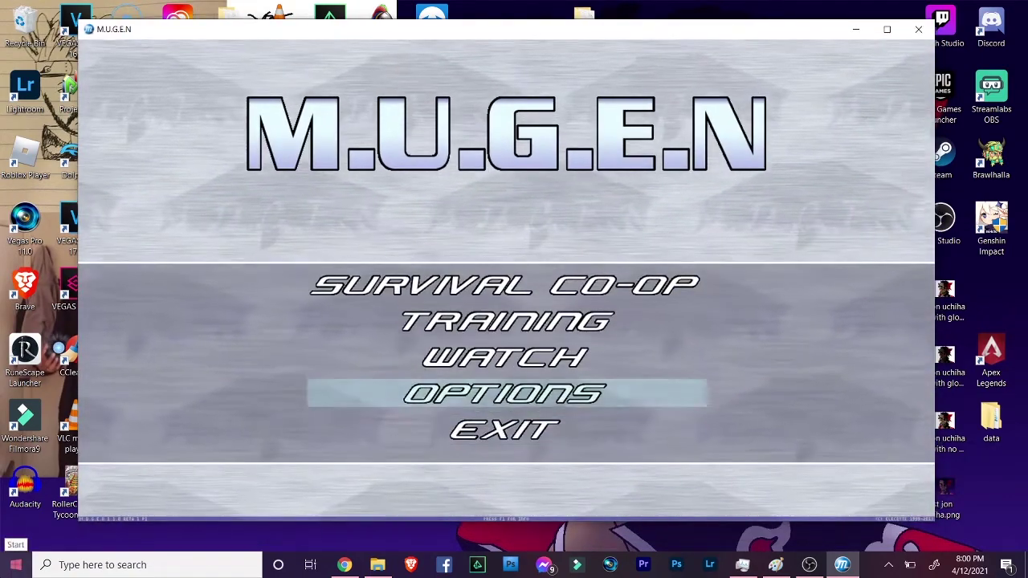
key(Return)
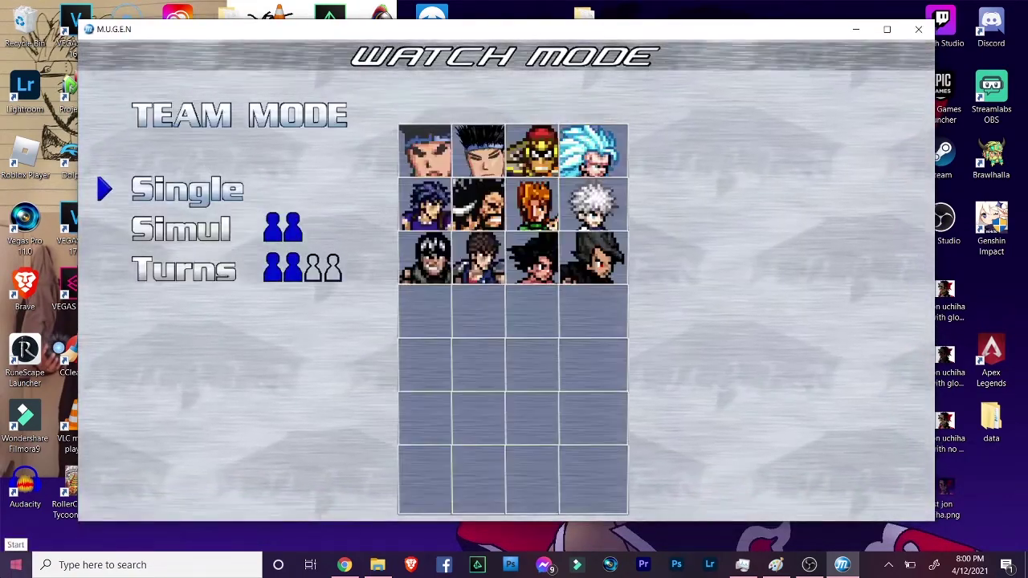
Choose Single team mode for the first side and pick Ghost as its fighter.
key(Return)
key(Left)
key(Down)
key(Down)
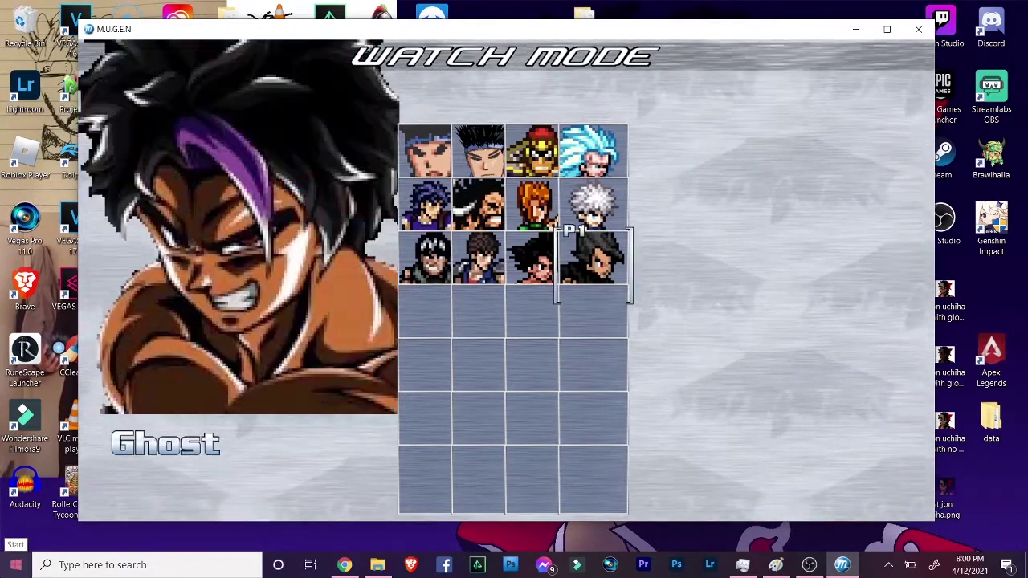
key(Return)
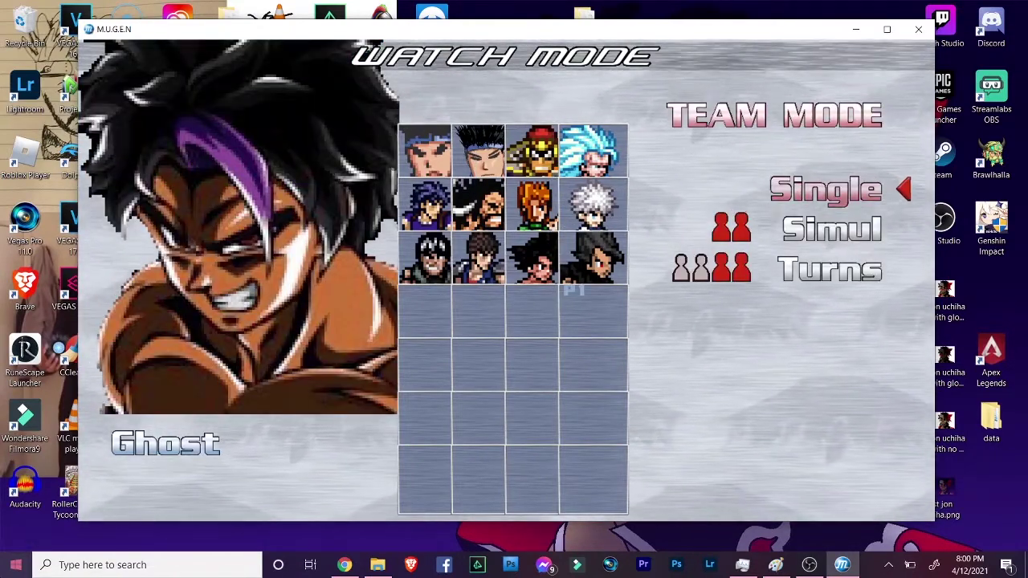
Set the opposing side to Single with Kung Fu Man and start the match on the Random stage.
key(Return)
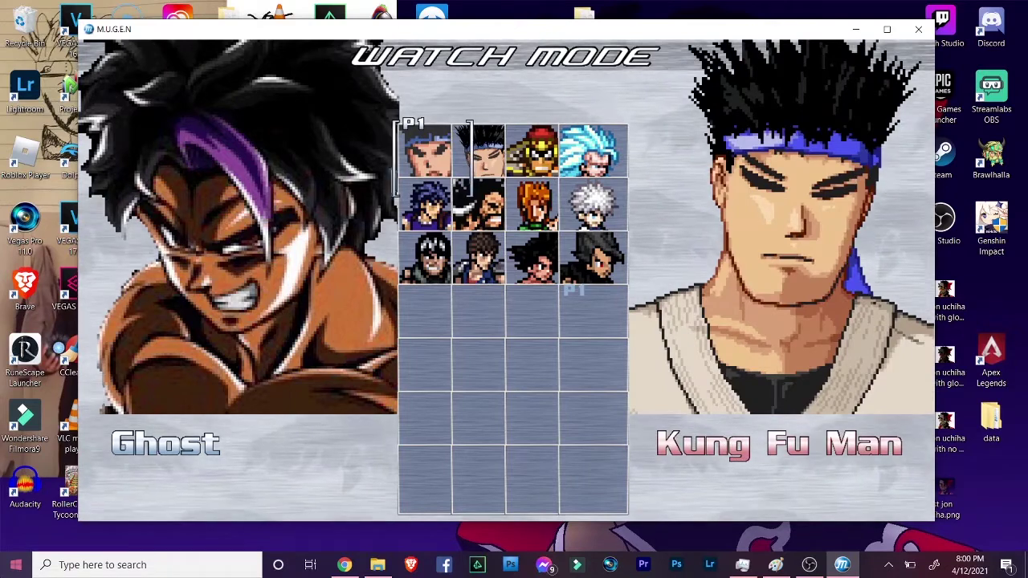
key(Return)
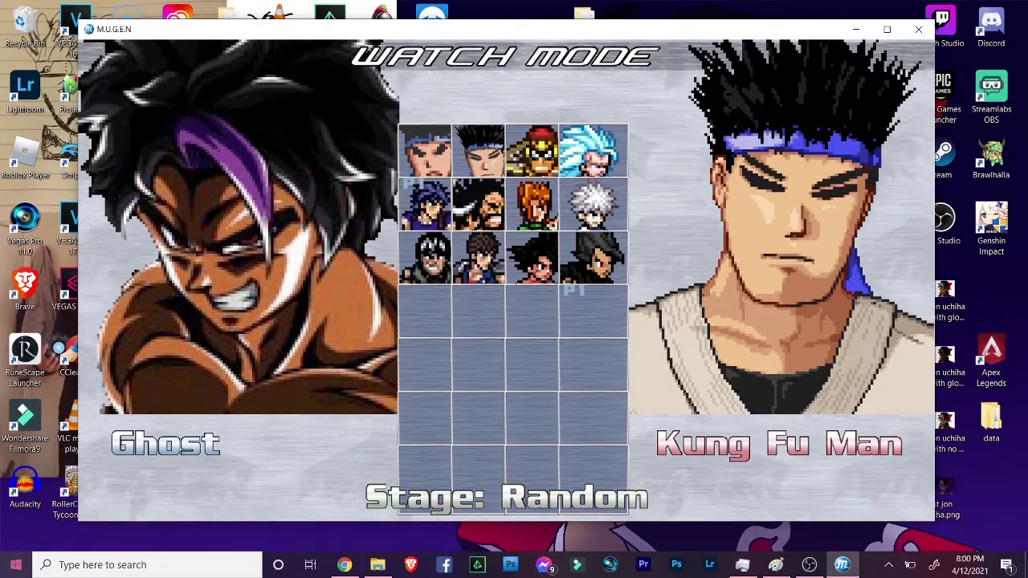
key(Return)
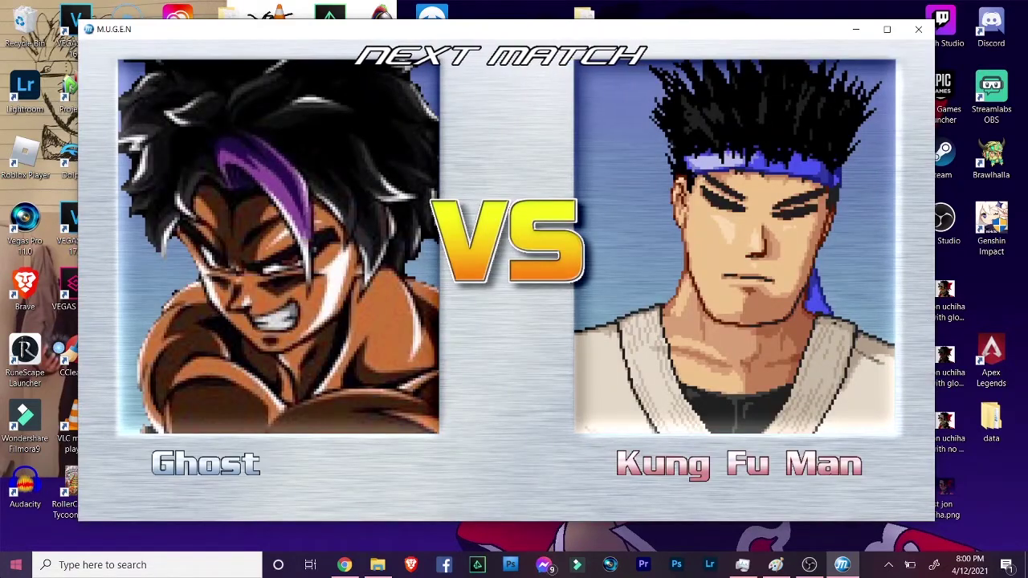